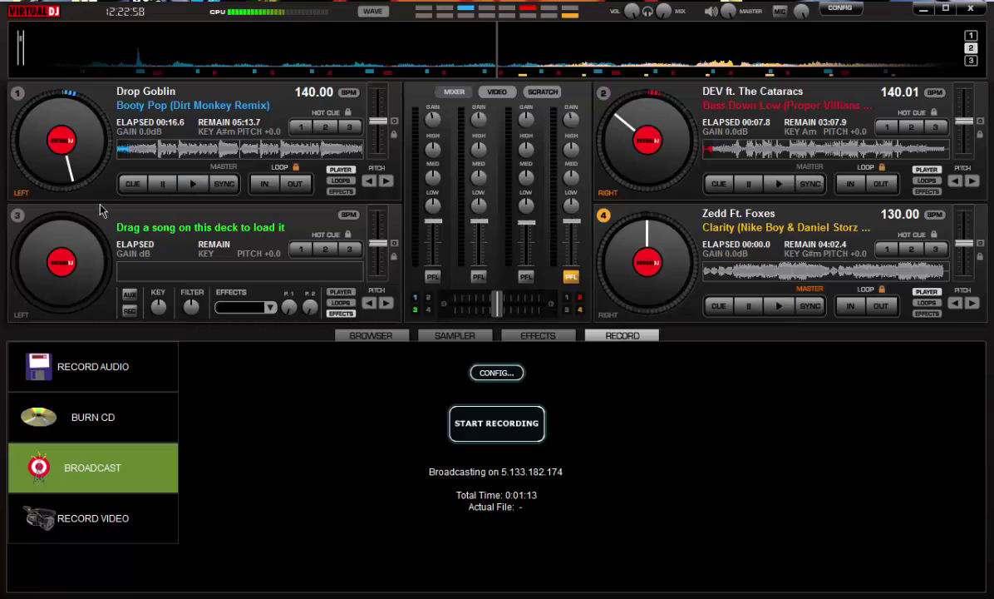
- Look through the skins list and sound setup in the settings window, then close it
{"action": "left_click", "coordinate": [842, 8]}
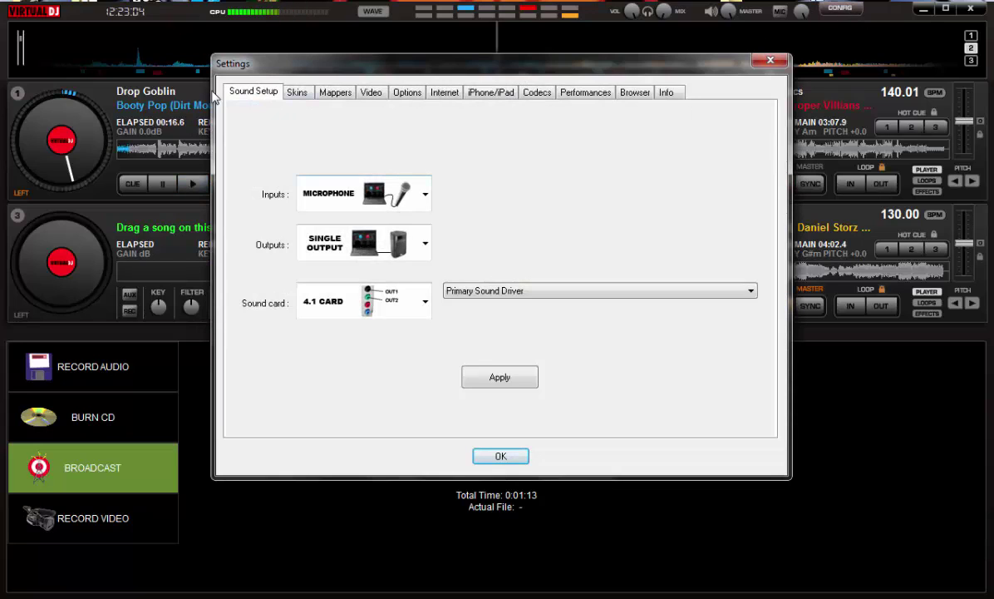
{"action": "left_click", "coordinate": [299, 93]}
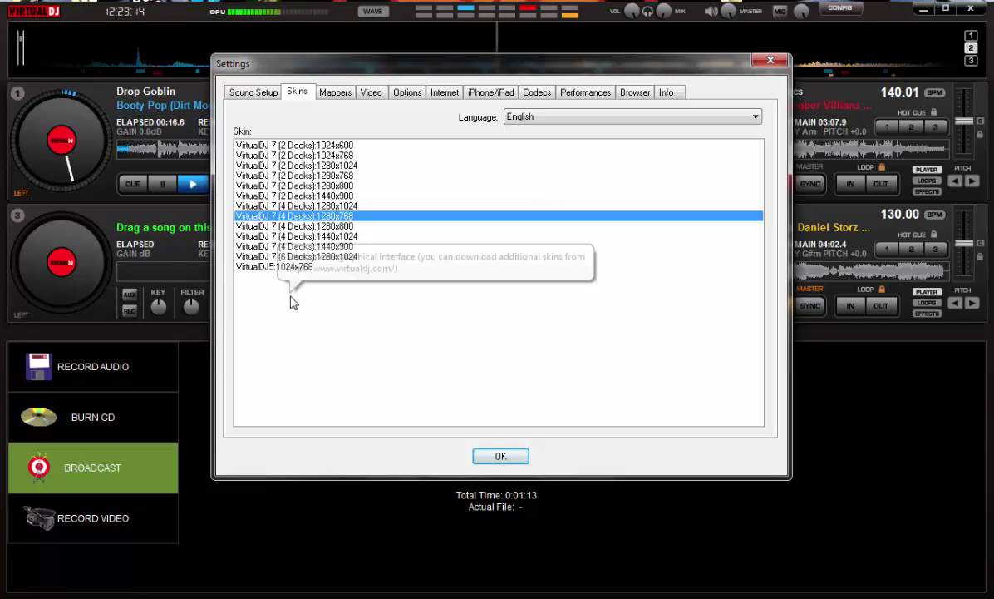
{"action": "left_click", "coordinate": [254, 92]}
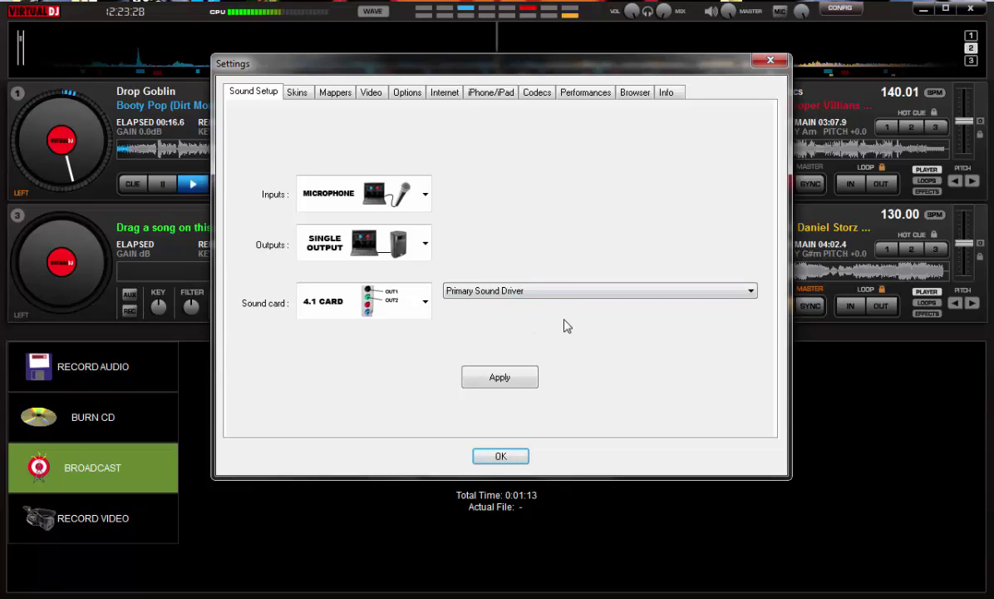
{"action": "left_click", "coordinate": [498, 457]}
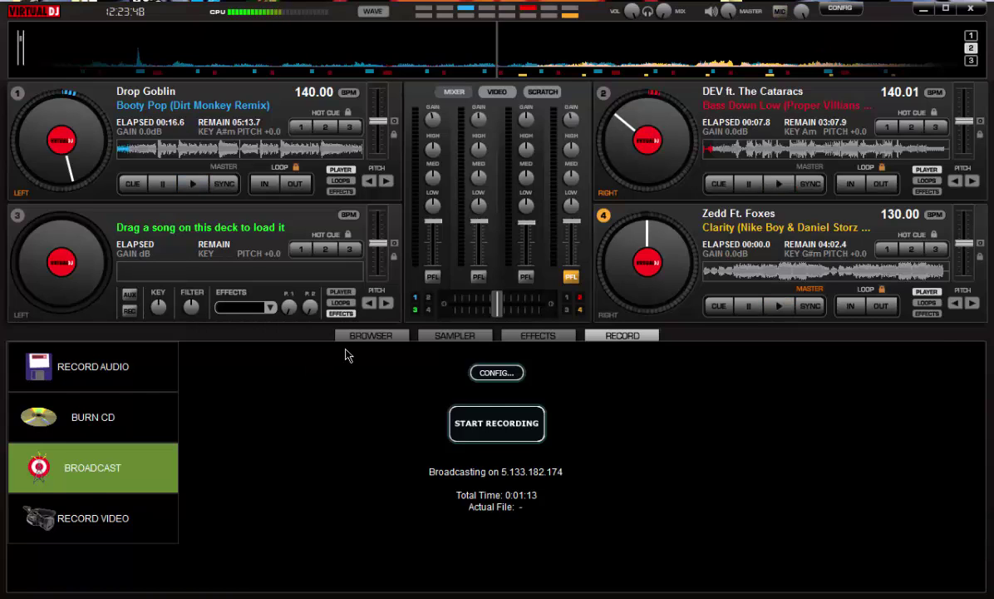
- Show the music library browser with the Desktop folder collapsed and re-expanded in the tree
{"action": "left_click", "coordinate": [365, 335]}
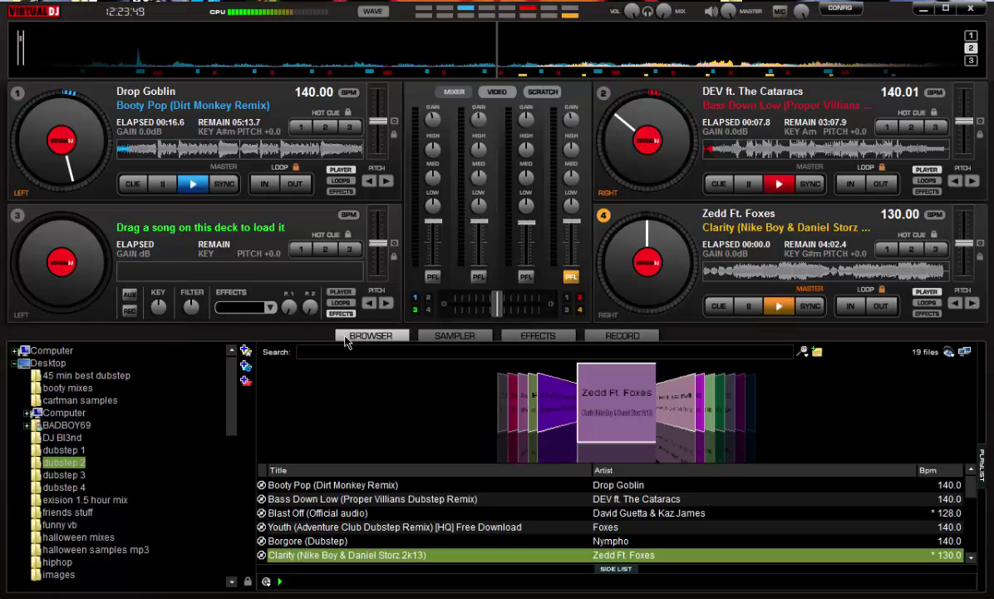
{"action": "left_click", "coordinate": [15, 364]}
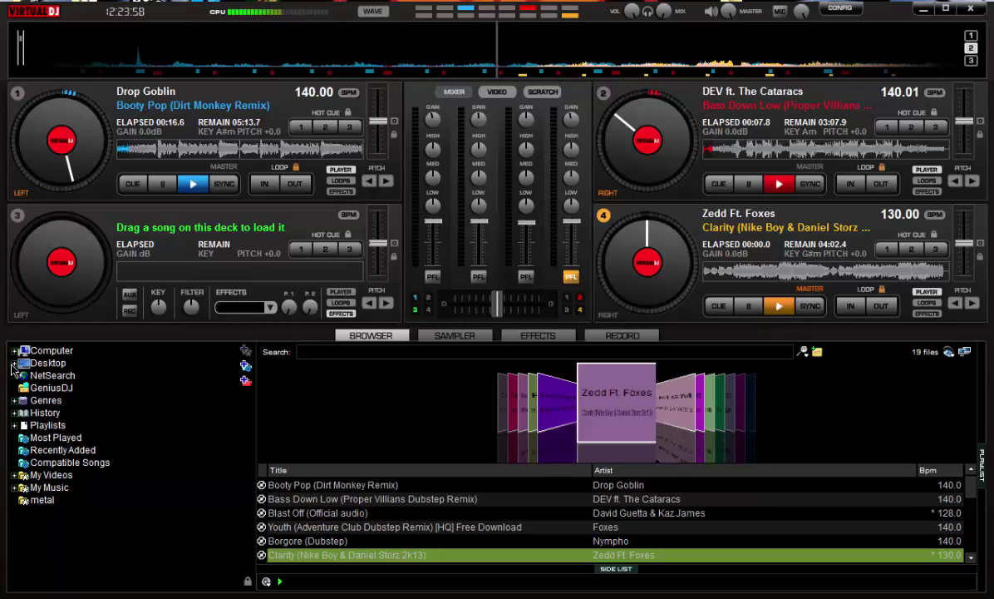
{"action": "left_click", "coordinate": [13, 364]}
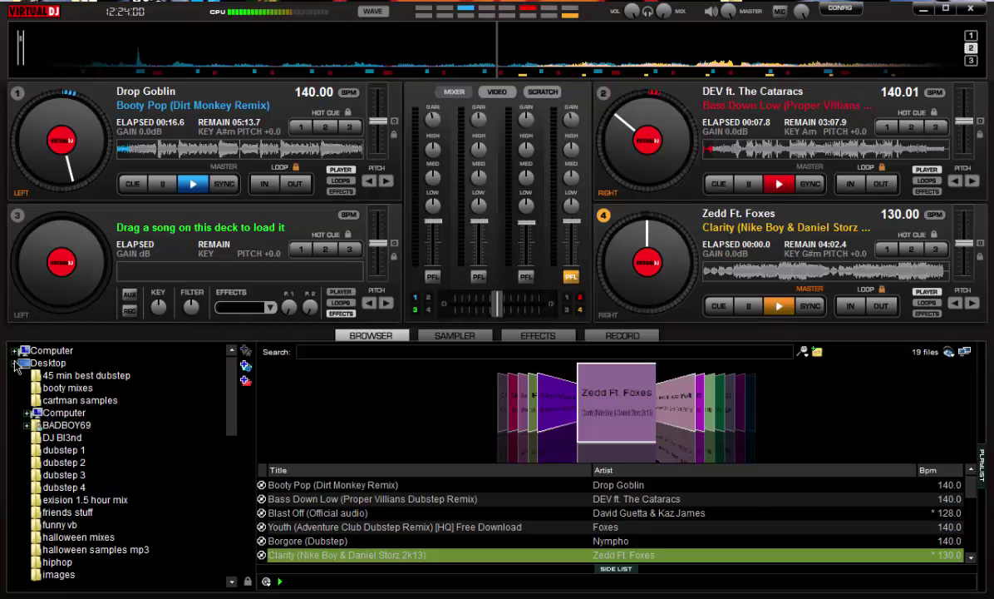
- Scroll the folder tree and select the dubstep 3 folder to list its tracks
{"action": "scroll", "coordinate": [90, 397], "scroll_direction": "down", "scroll_amount": 6}
{"action": "scroll", "coordinate": [133, 475], "scroll_direction": "down", "scroll_amount": 4}
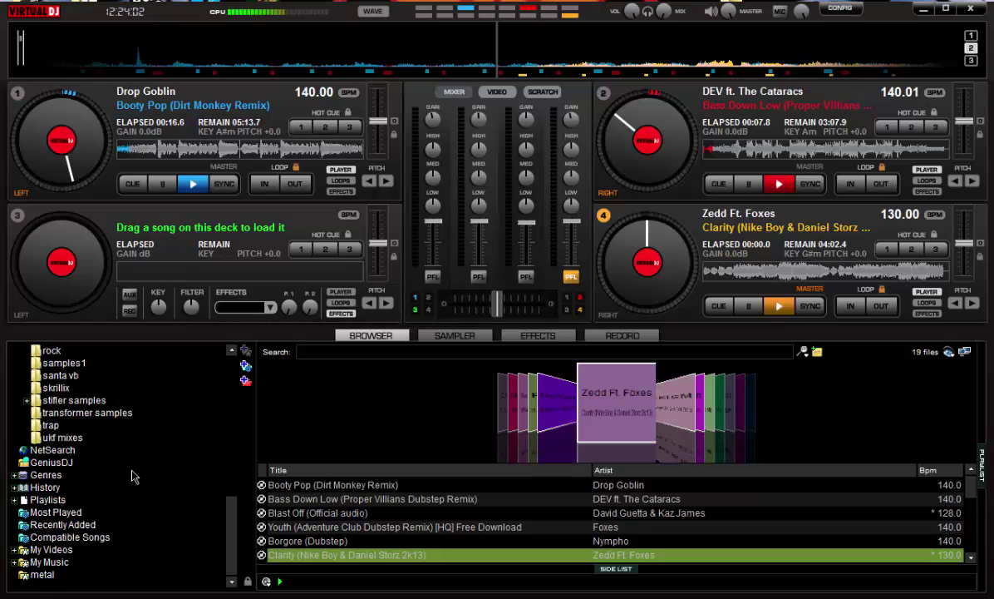
{"action": "scroll", "coordinate": [153, 465], "scroll_direction": "up", "scroll_amount": 3}
{"action": "scroll", "coordinate": [83, 537], "scroll_direction": "up", "scroll_amount": 2}
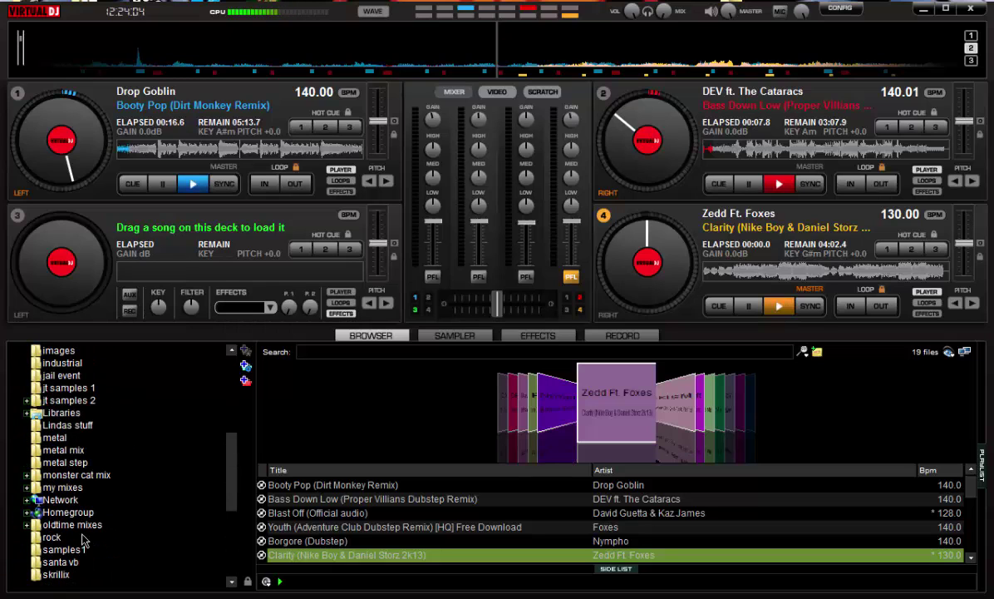
{"action": "scroll", "coordinate": [83, 539], "scroll_direction": "up", "scroll_amount": 2}
{"action": "scroll", "coordinate": [84, 540], "scroll_direction": "up", "scroll_amount": 2}
{"action": "scroll", "coordinate": [83, 539], "scroll_direction": "up", "scroll_amount": 1}
{"action": "left_click", "coordinate": [72, 439]}
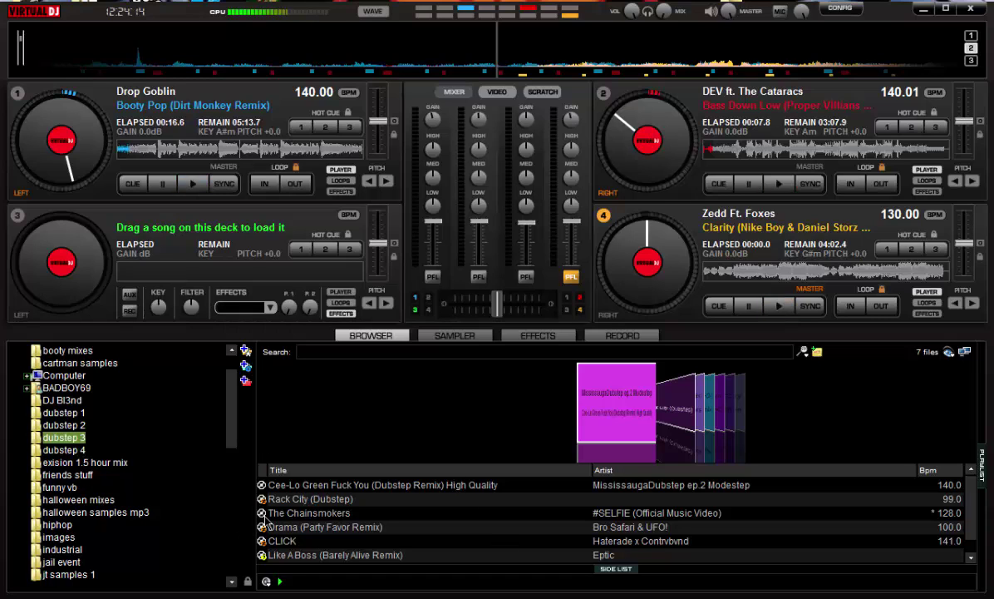
- Load Rack City, Outbreak and Drama onto decks 1, 2 and 4, play deck 1, show the sampler
{"action": "left_click_drag", "start_coordinate": [297, 501], "coordinate": [74, 176]}
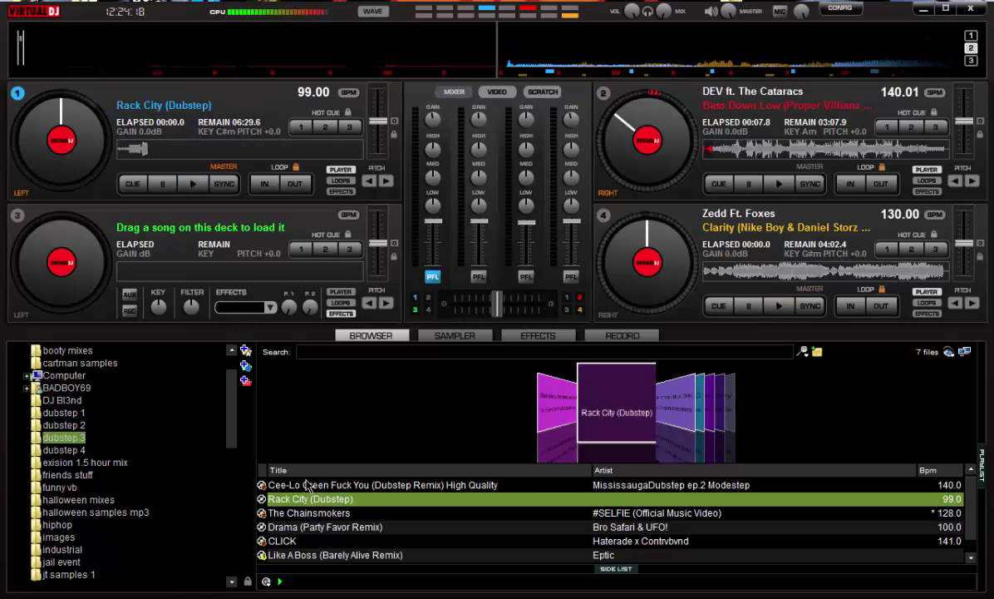
{"action": "scroll", "coordinate": [301, 537], "scroll_direction": "down", "scroll_amount": 1}
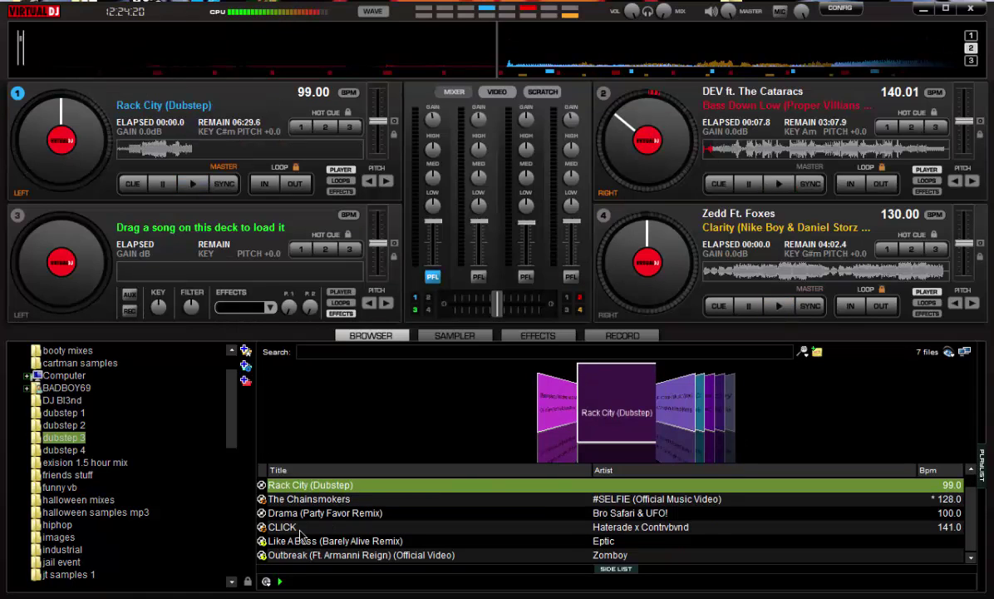
{"action": "left_click_drag", "start_coordinate": [291, 557], "coordinate": [648, 137]}
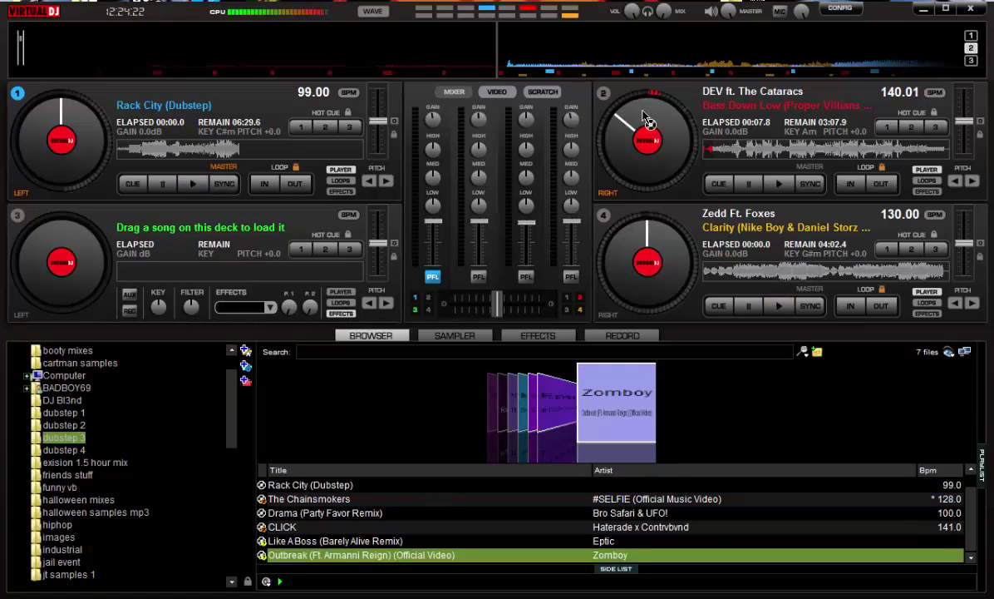
{"action": "left_click", "coordinate": [308, 515]}
{"action": "left_click_drag", "start_coordinate": [308, 515], "coordinate": [665, 271]}
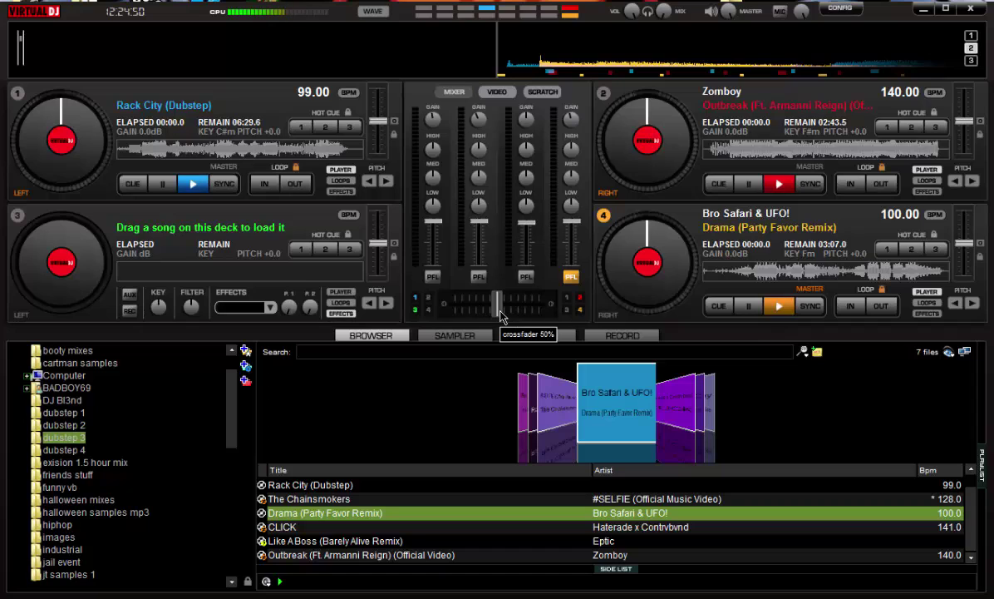
{"action": "left_click", "coordinate": [192, 185]}
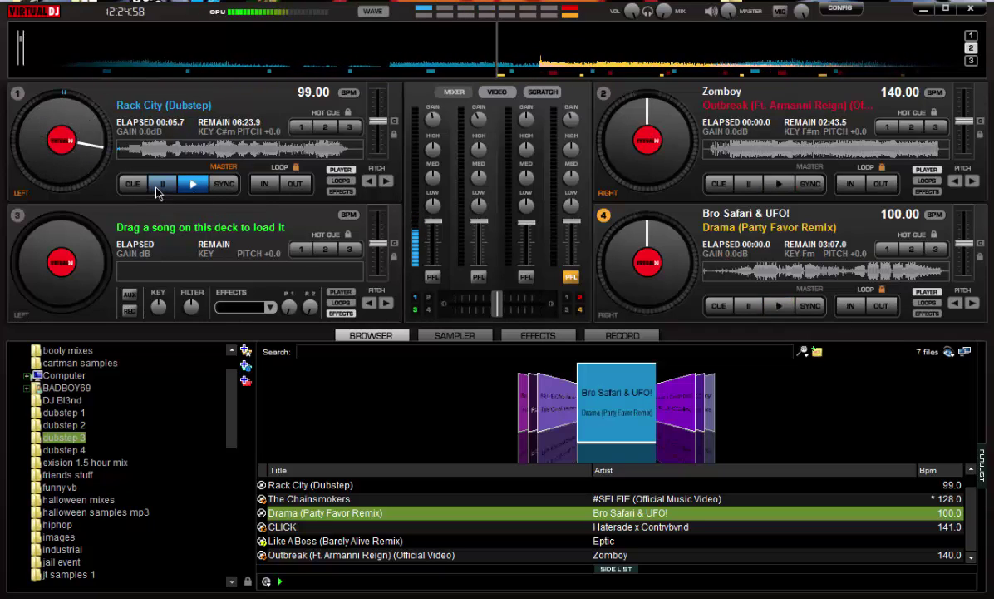
{"action": "left_click", "coordinate": [455, 336]}
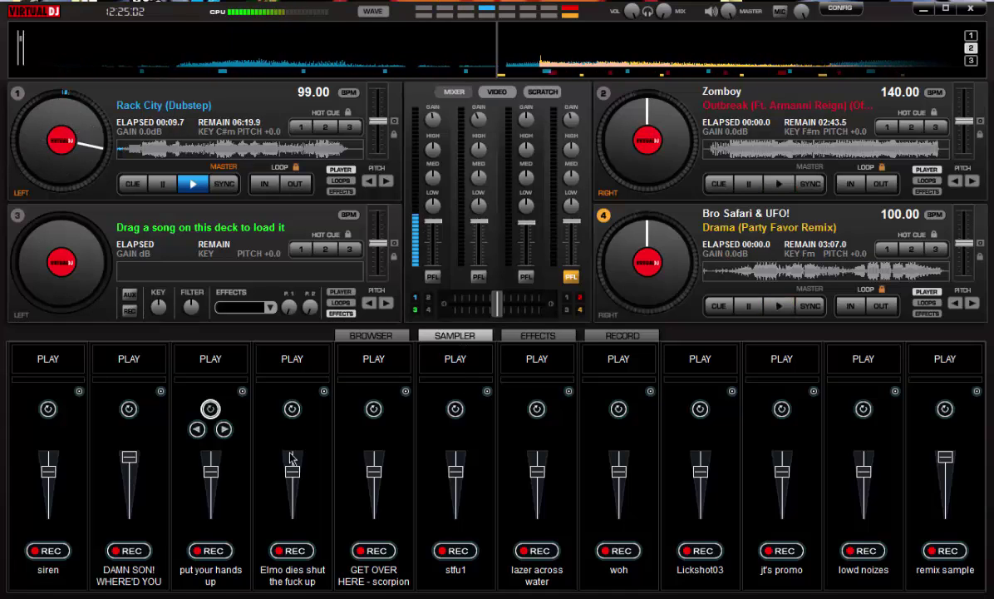
- Trigger the stfu1, lazer across water, woh, Lickshot03 and lowd noizes samples
{"action": "left_click", "coordinate": [470, 366]}
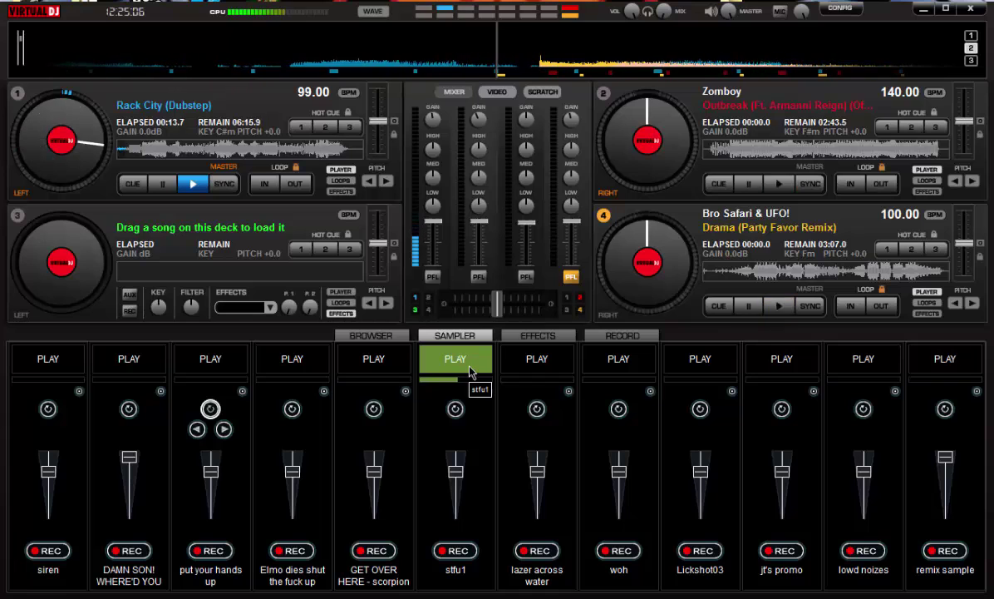
{"action": "left_click", "coordinate": [535, 363]}
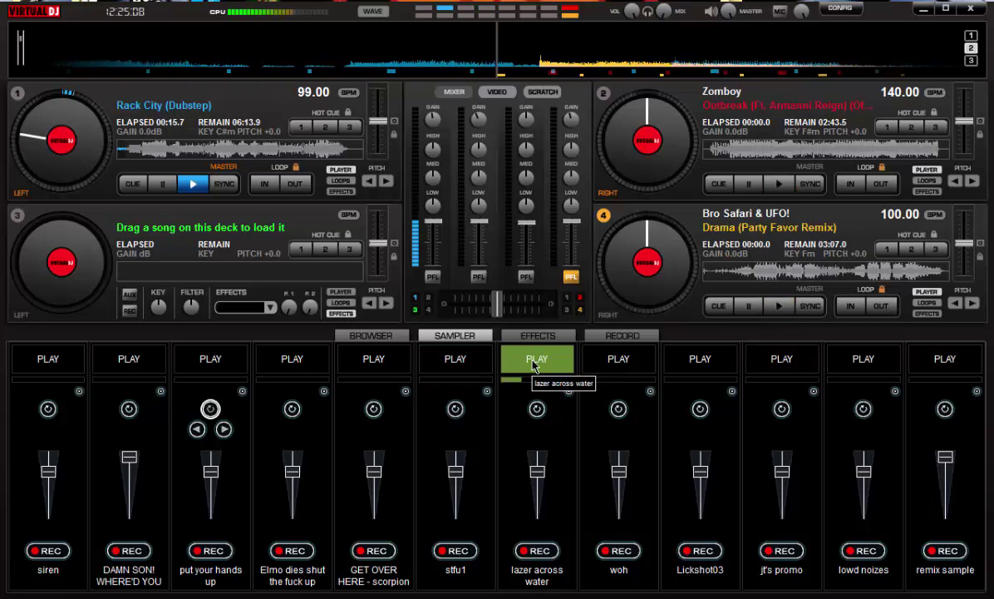
{"action": "left_click", "coordinate": [619, 359]}
{"action": "left_click", "coordinate": [705, 358]}
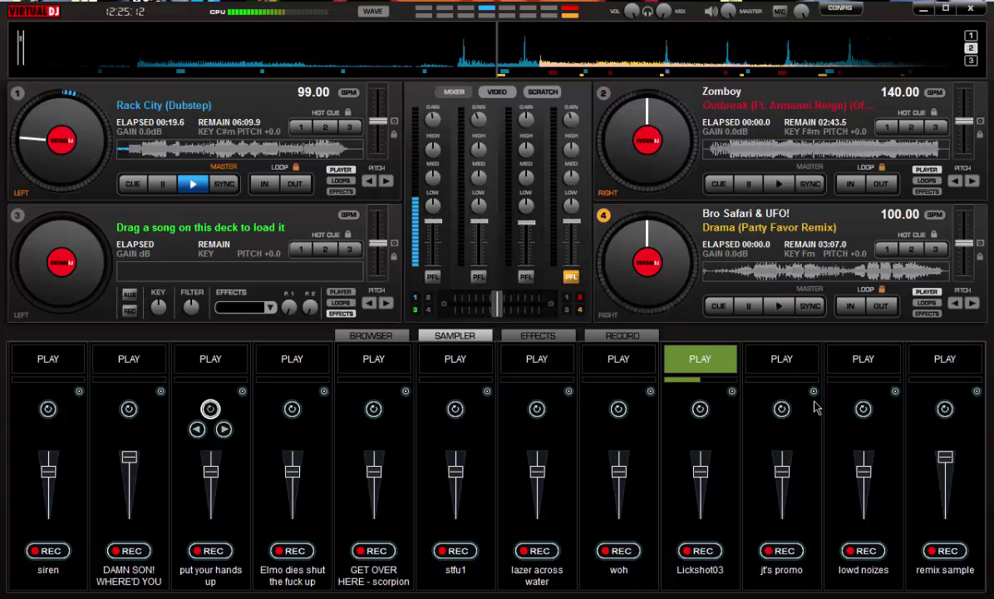
{"action": "left_click", "coordinate": [861, 366]}
{"action": "mouse_move", "coordinate": [863, 408]}
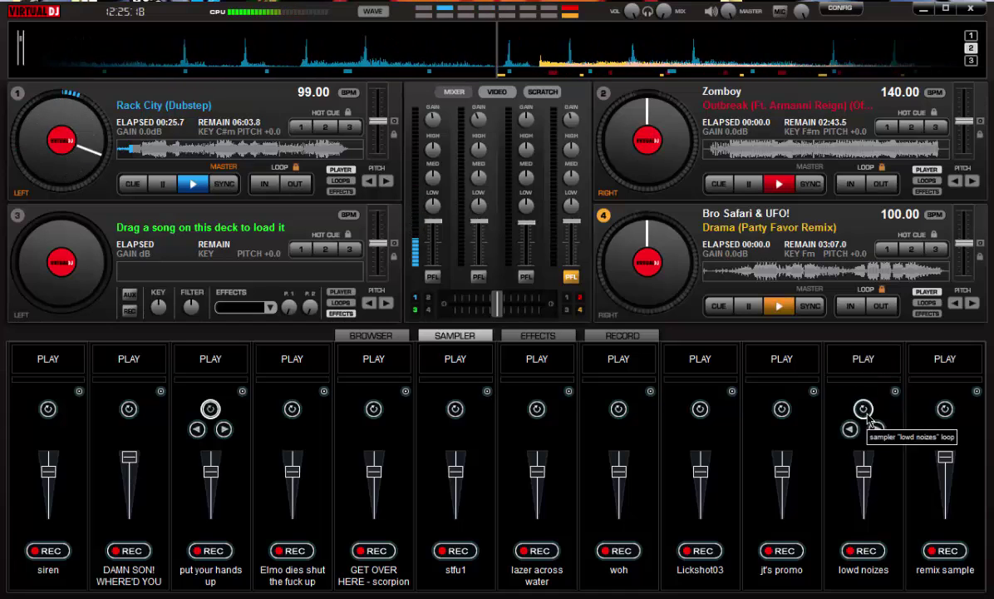
- Play and stop the lowd noizes sample, then pause deck 1 at 00:38.6
{"action": "left_click", "coordinate": [878, 357]}
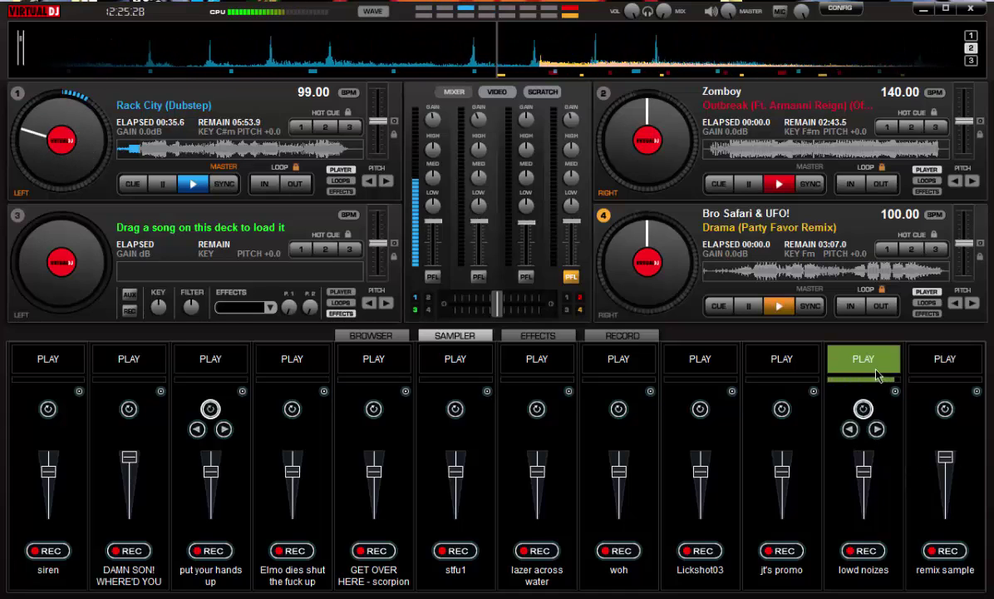
{"action": "left_click", "coordinate": [840, 358]}
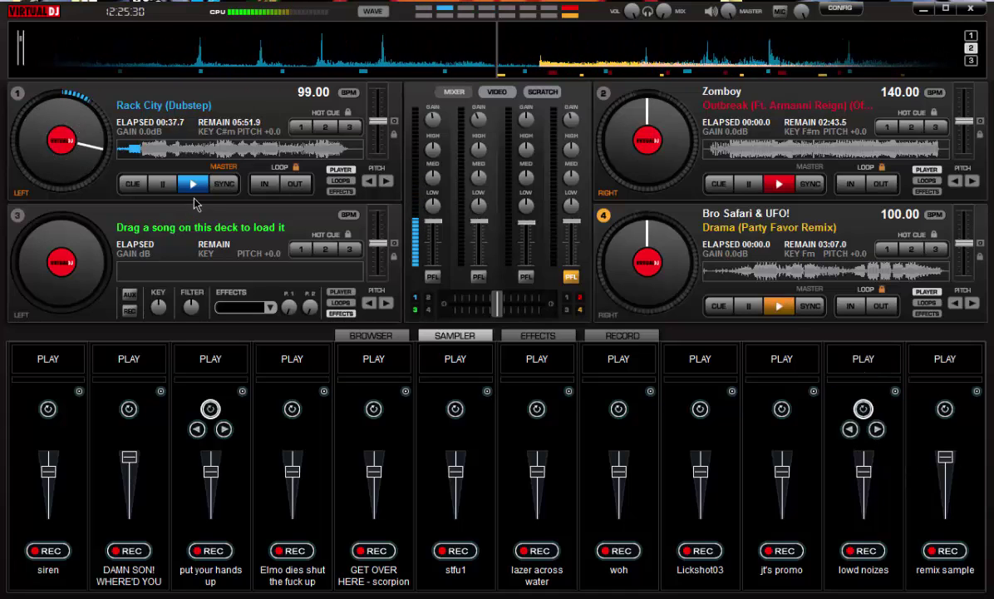
{"action": "left_click", "coordinate": [171, 184]}
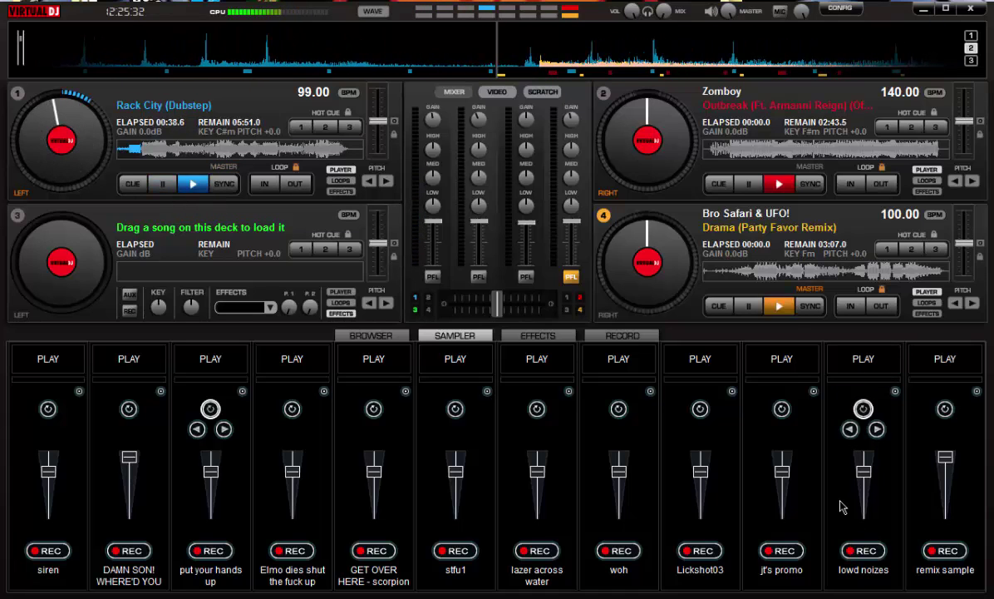
- Open the Load dialog for the lowd noizes slot and browse into Desktop's samples1 folder
{"action": "left_click", "coordinate": [895, 392]}
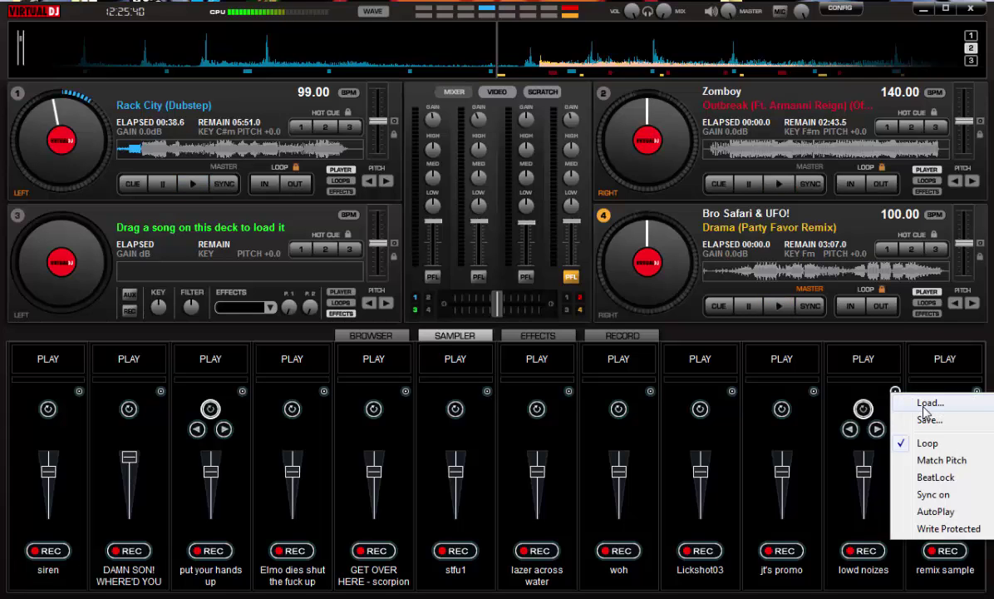
{"action": "left_click", "coordinate": [925, 407]}
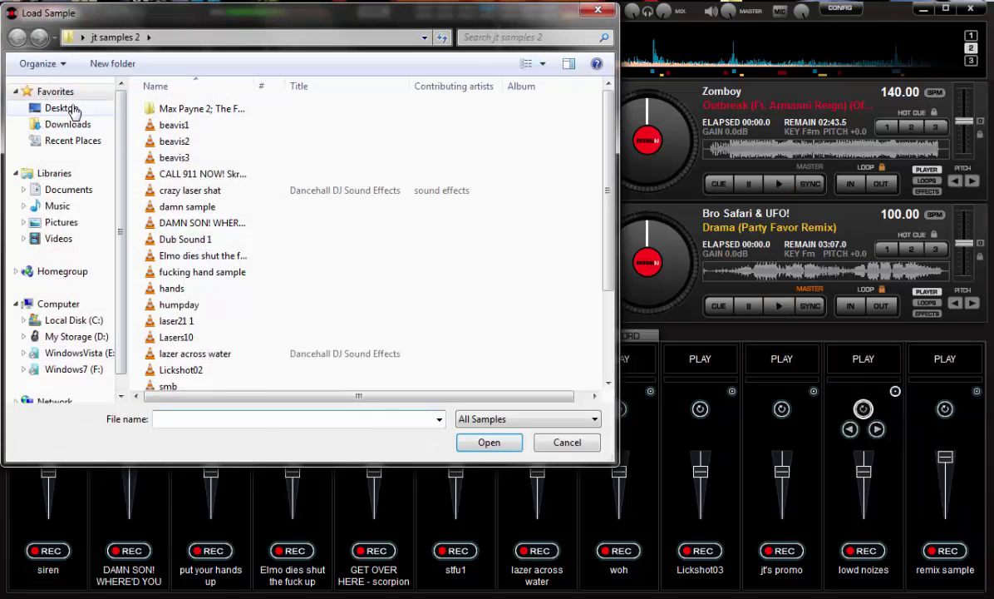
{"action": "left_click", "coordinate": [72, 111]}
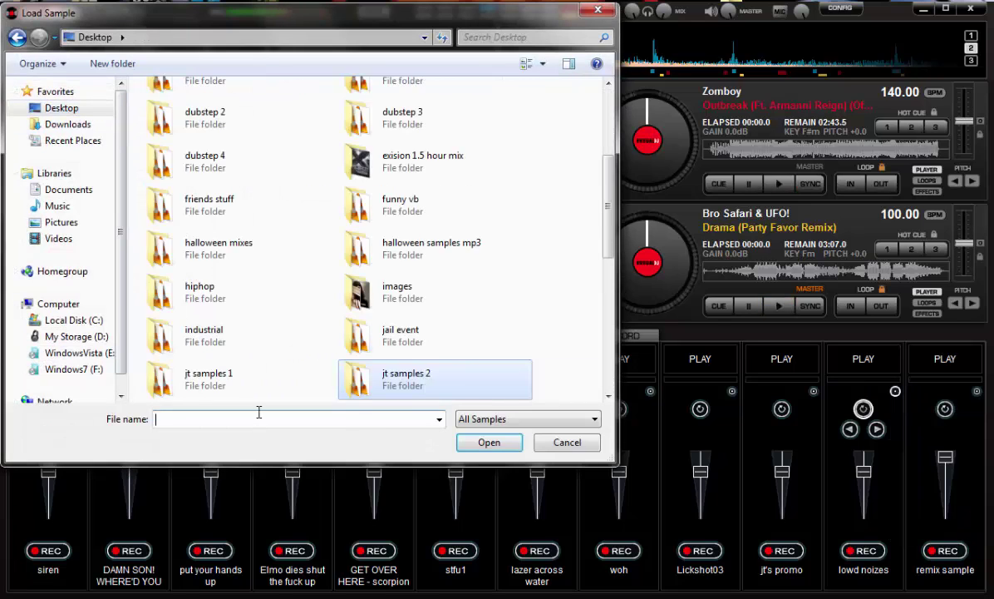
{"action": "type", "text": "sample"}
{"action": "left_click", "coordinate": [215, 438]}
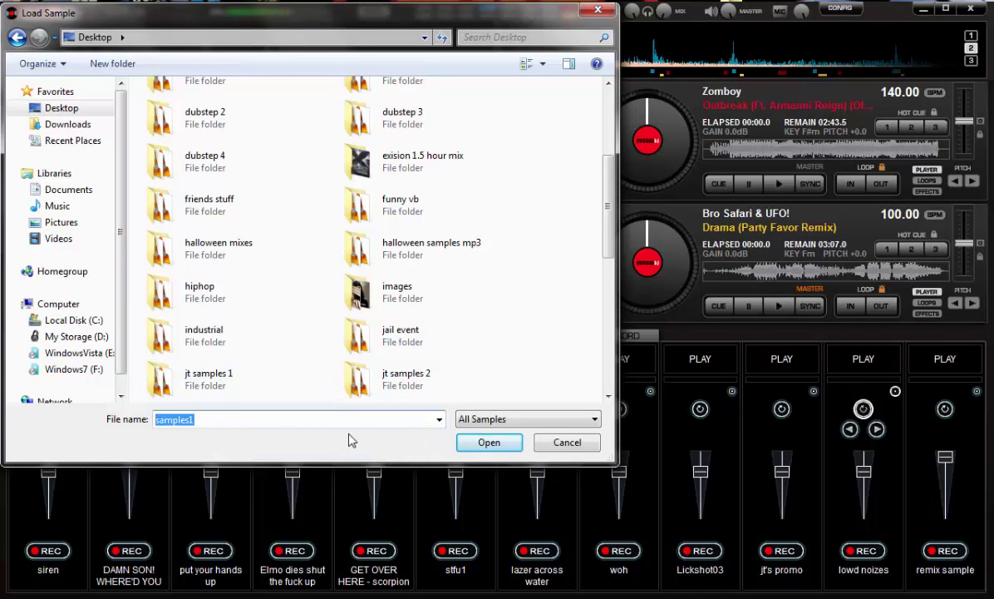
{"action": "left_click", "coordinate": [504, 441]}
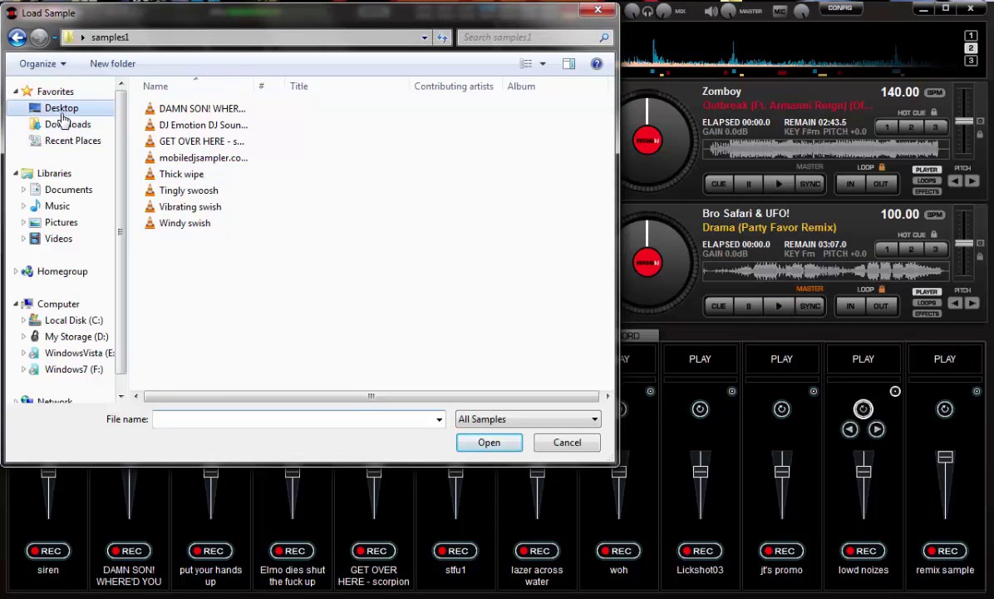
- Load jt shockwave promo from Desktop > jt samples 1 into the slot
{"action": "left_click", "coordinate": [61, 109]}
{"action": "left_click", "coordinate": [213, 417]}
{"action": "type", "text": "j"}
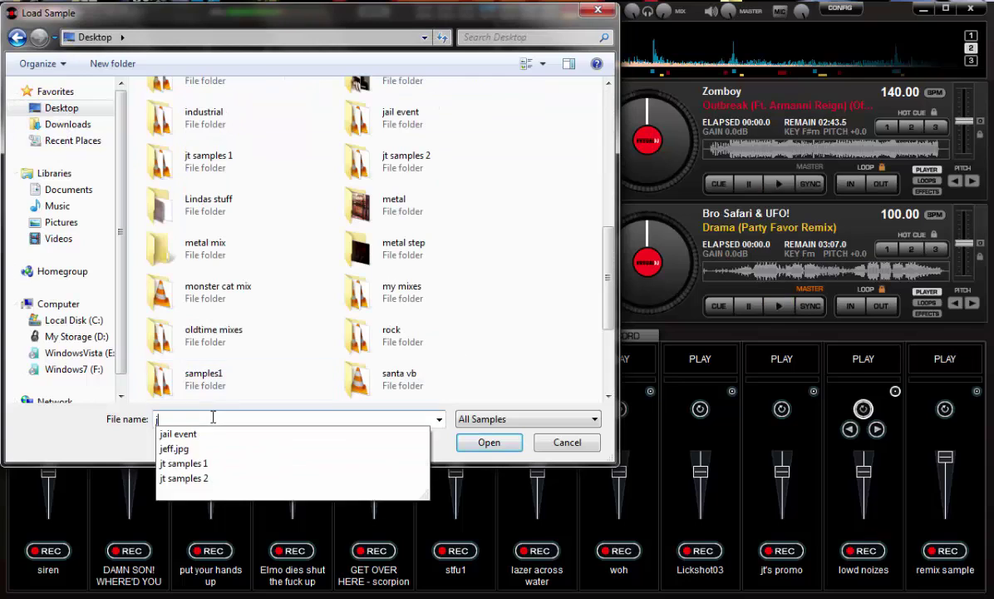
{"action": "type", "text": "t"}
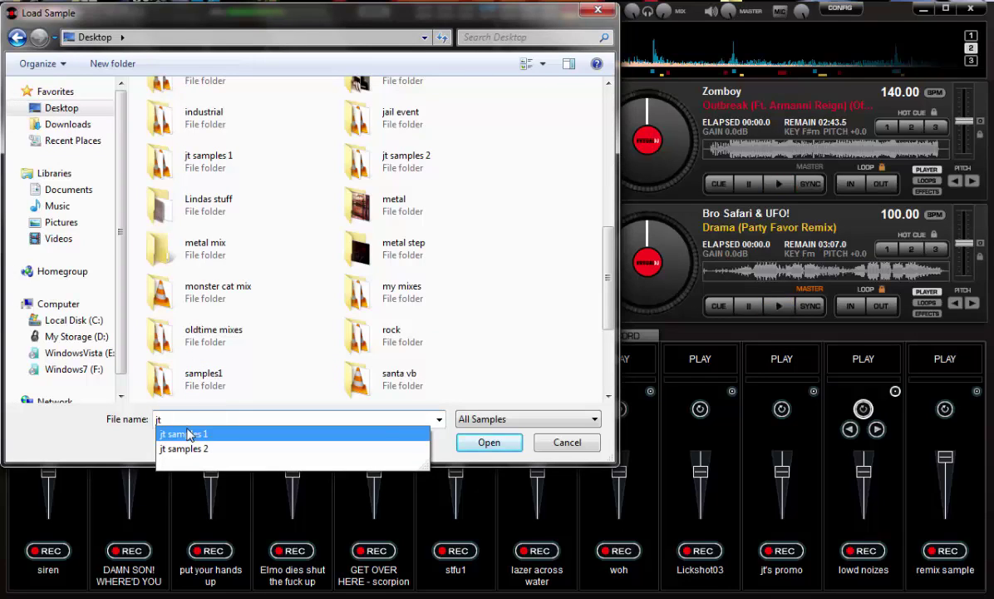
{"action": "left_click", "coordinate": [188, 434]}
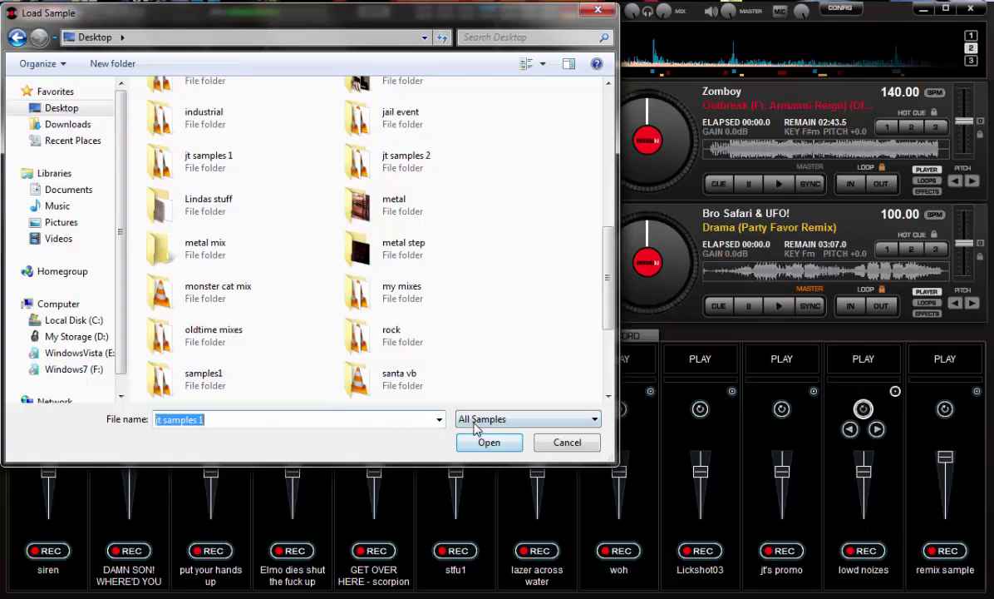
{"action": "left_click", "coordinate": [466, 446]}
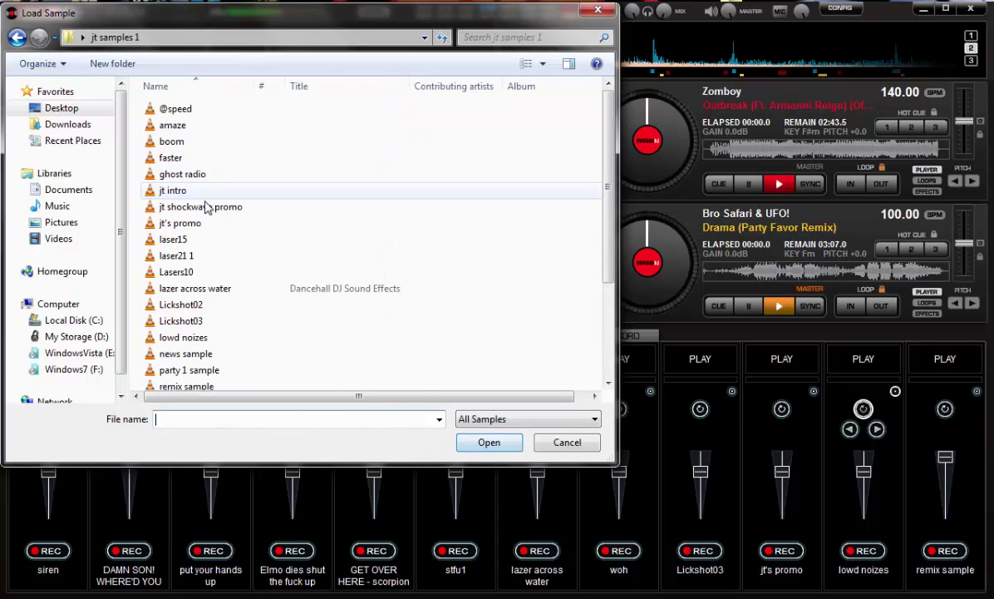
{"action": "left_click", "coordinate": [207, 208]}
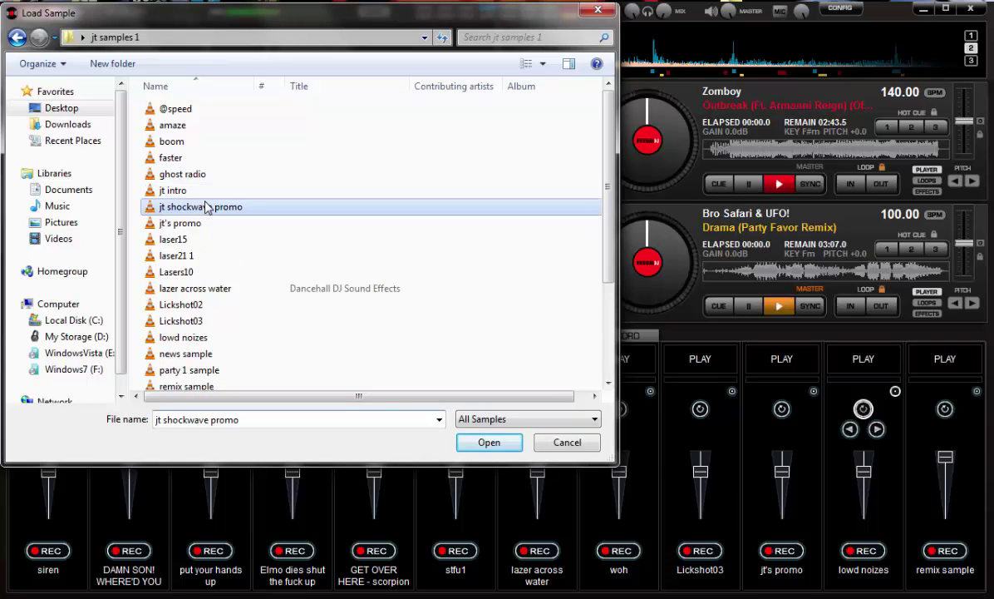
{"action": "left_click", "coordinate": [489, 441]}
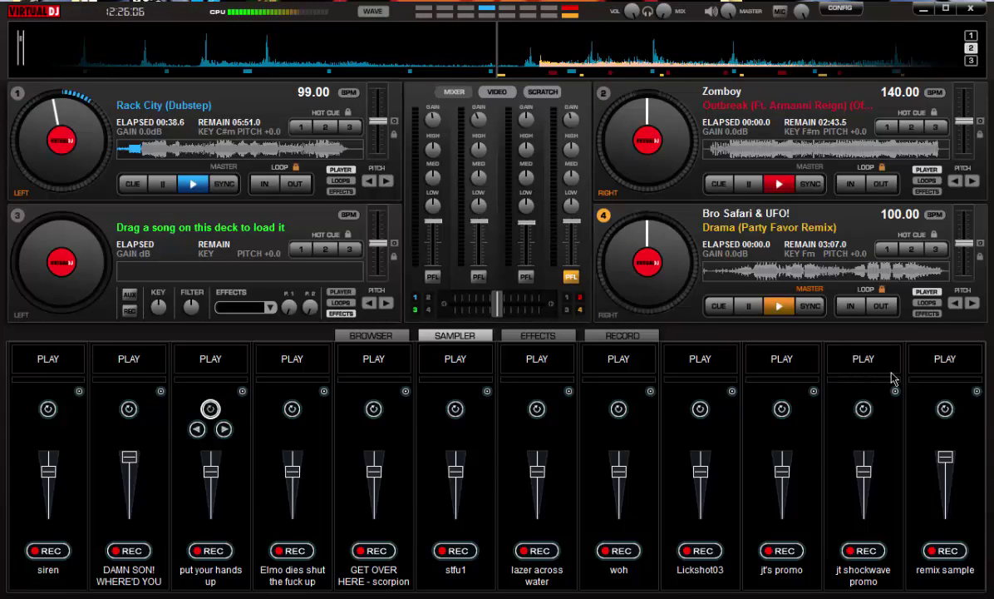
- Play the jt shockwave promo sample, then switch to the effects list showing Flanger
{"action": "left_click", "coordinate": [879, 364]}
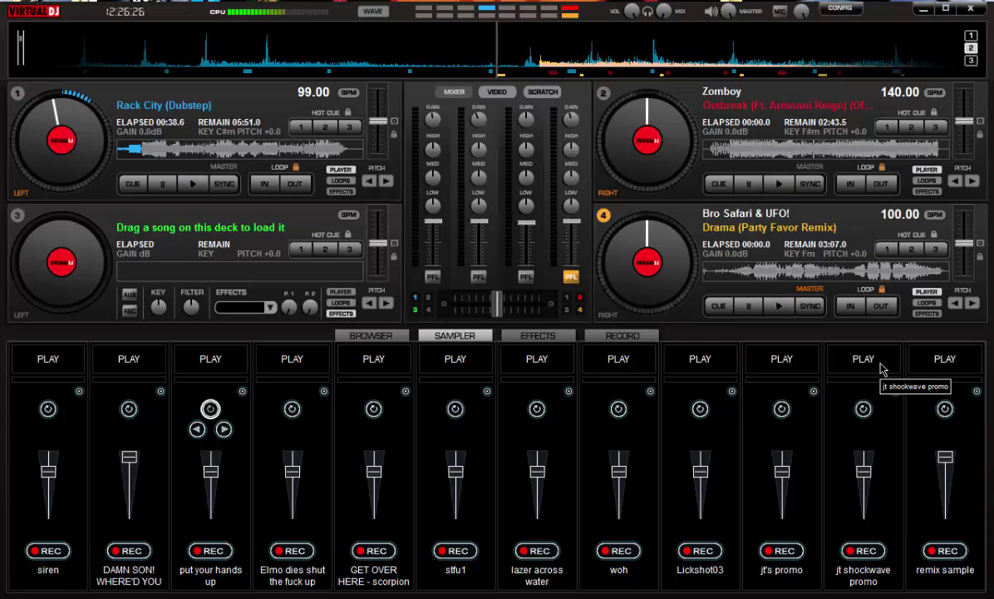
{"action": "left_click", "coordinate": [548, 339]}
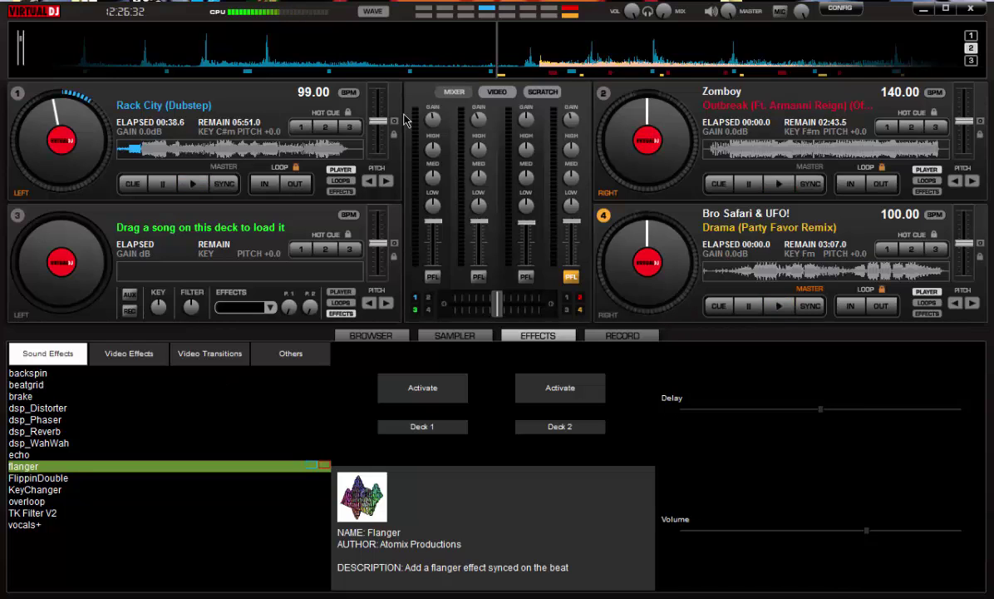
- Return to the track browser and seek Rack City on deck 1 ahead to 03:39.5
{"action": "left_click", "coordinate": [366, 336]}
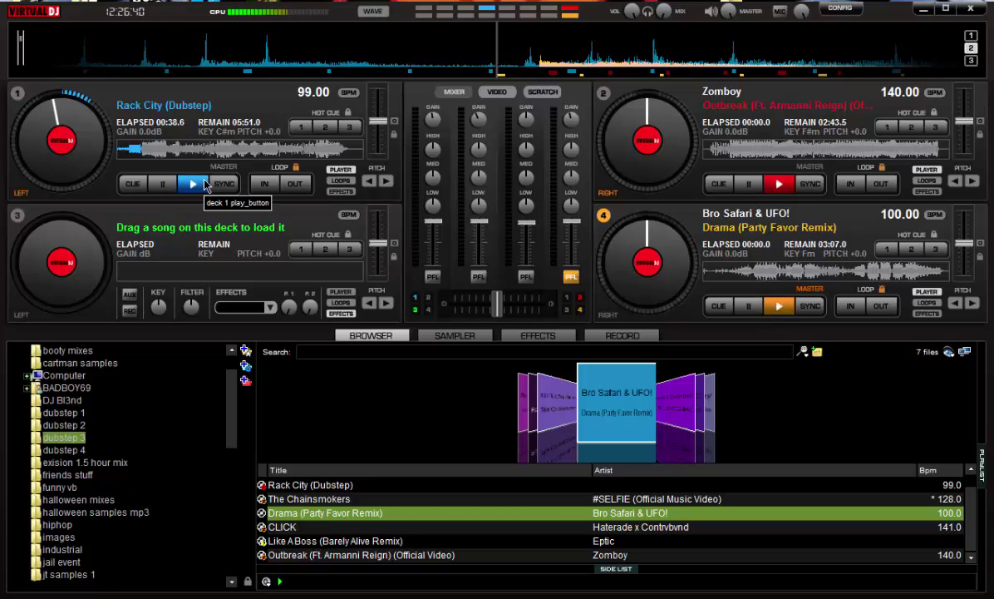
{"action": "left_click", "coordinate": [252, 148]}
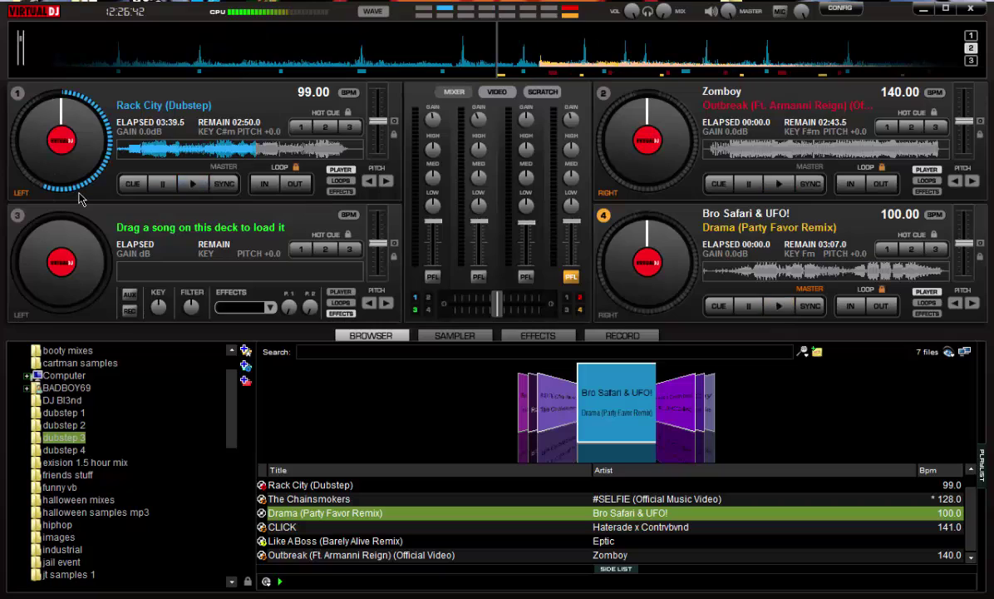